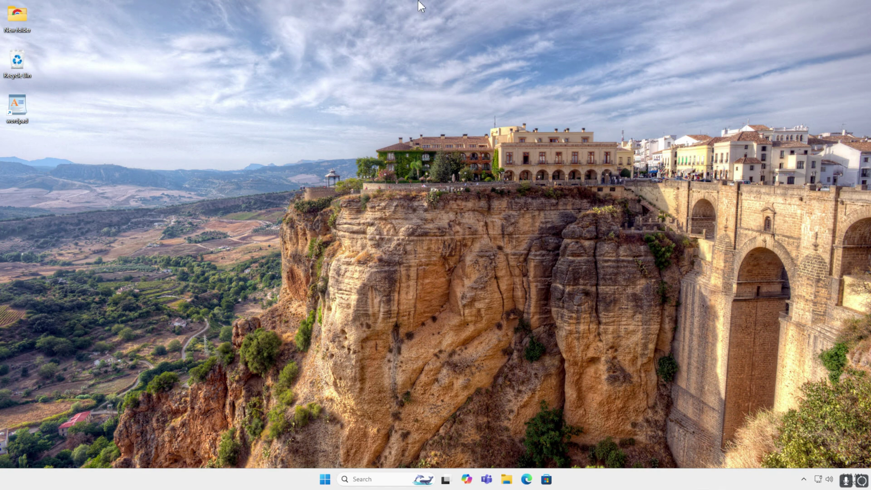
Step: Search 'chrome' from Start and launch Google Chrome to a New Tab page
mouse_move(418, 2)
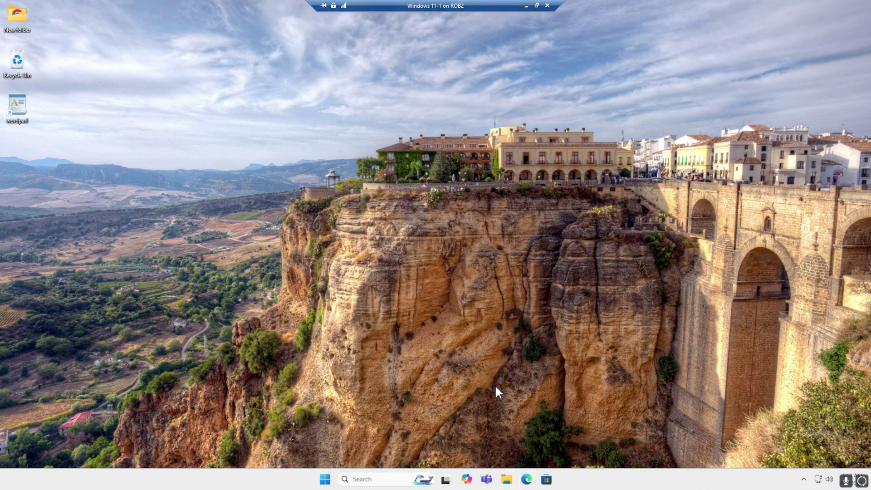
key(super)
text(chrome)
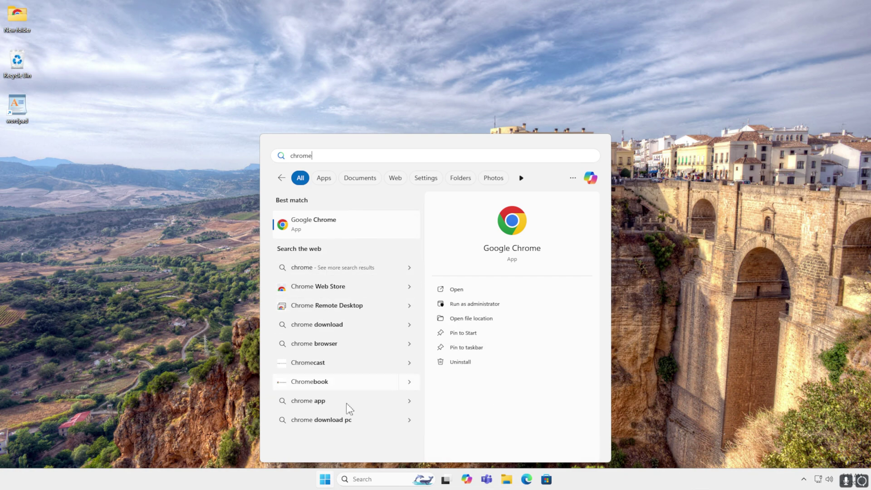
click(318, 226)
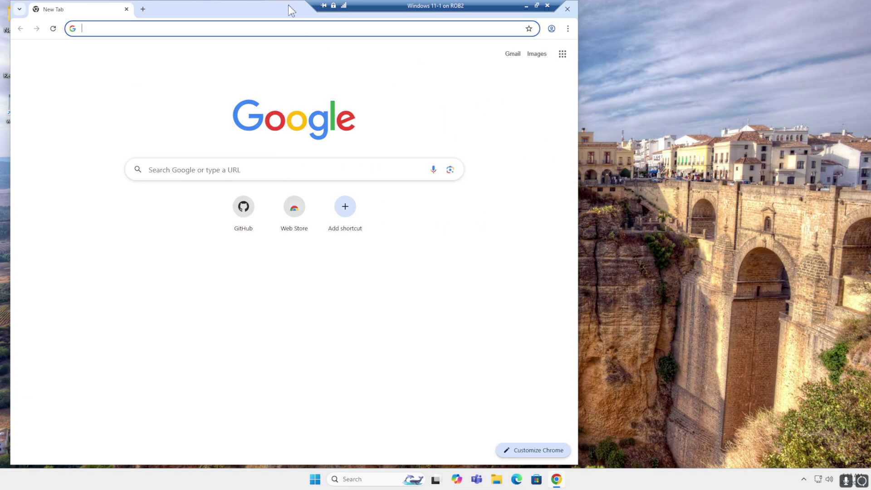
Step: Shift the Chrome window right and go to github.com/Raphire/Win11Debloat
drag(292, 7, 322, 8)
drag(198, 6, 243, 7)
text(github.com/Raphire/Win11Debloat)
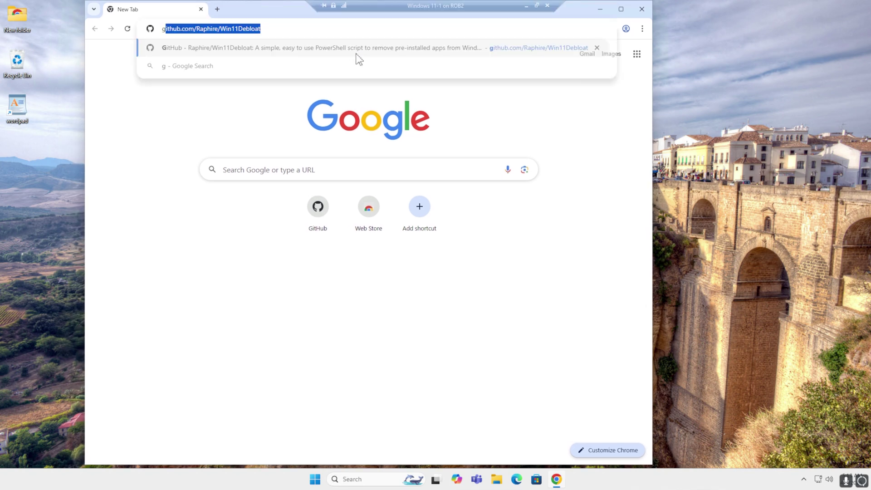
key(Return)
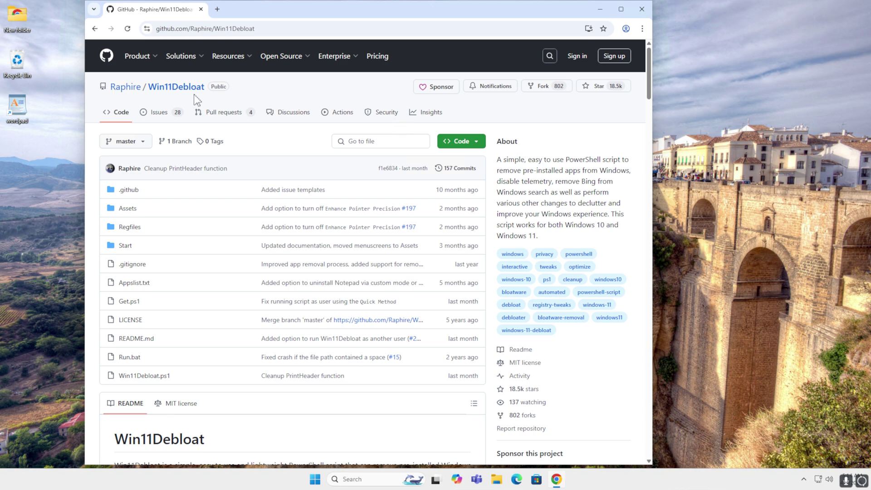
Step: Read through the README, download Win11Debloat-master.zip, and show it in Downloads
drag(649, 83, 662, 241)
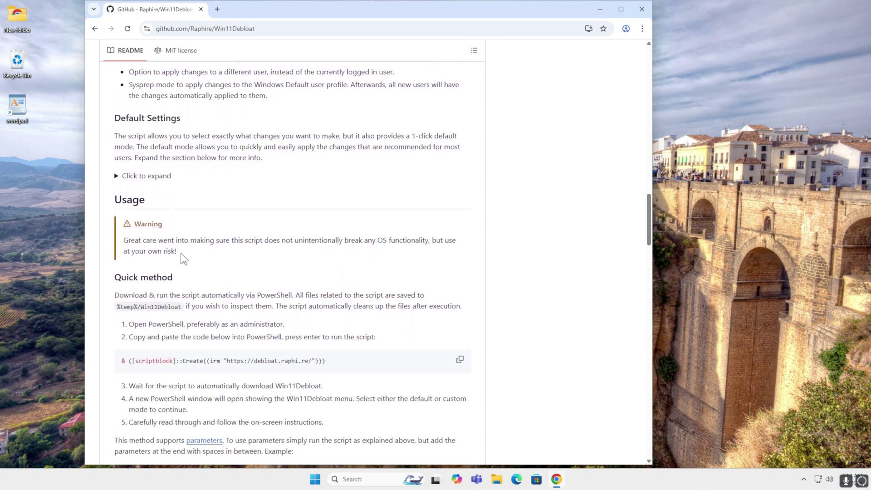
drag(176, 251, 119, 225)
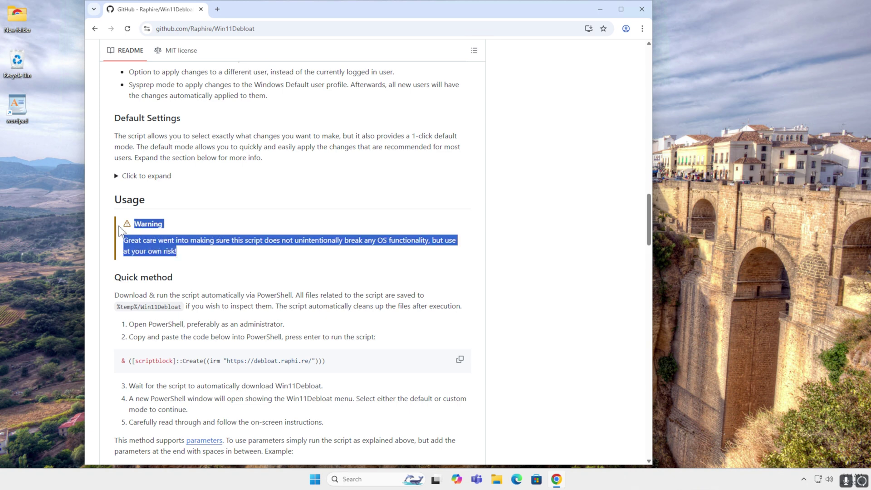
click(203, 258)
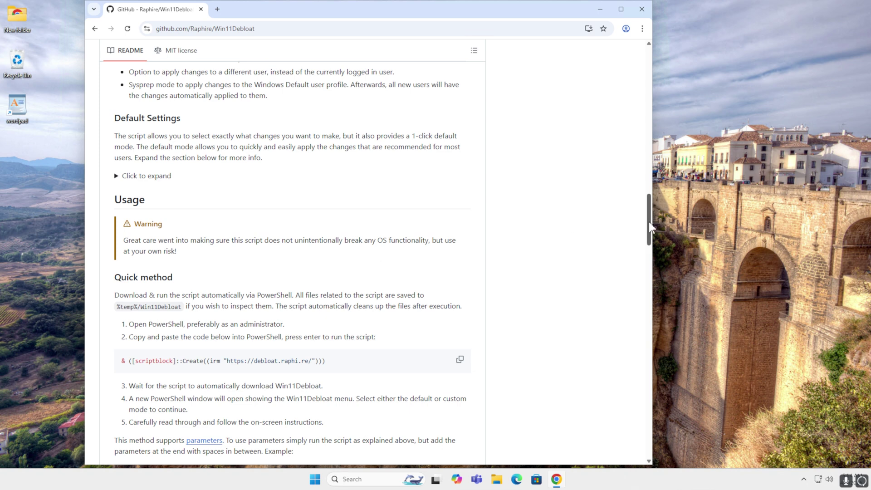
drag(649, 223, 669, 427)
drag(669, 396, 677, 24)
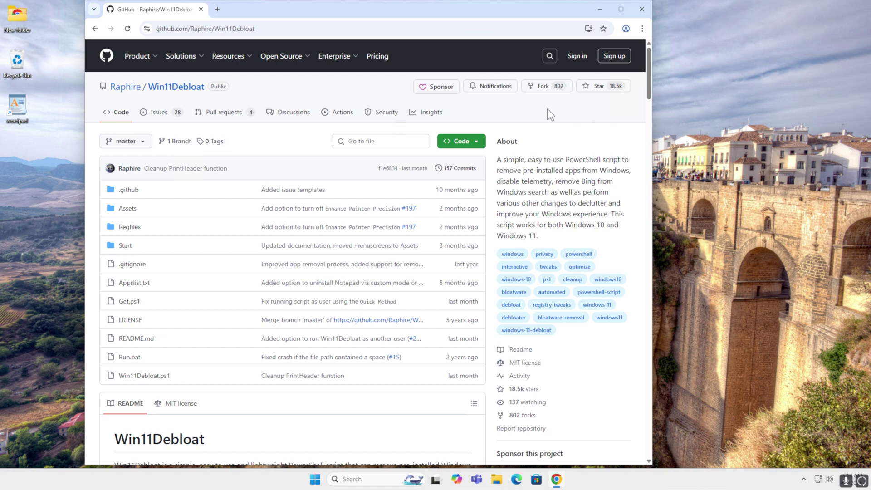
click(468, 144)
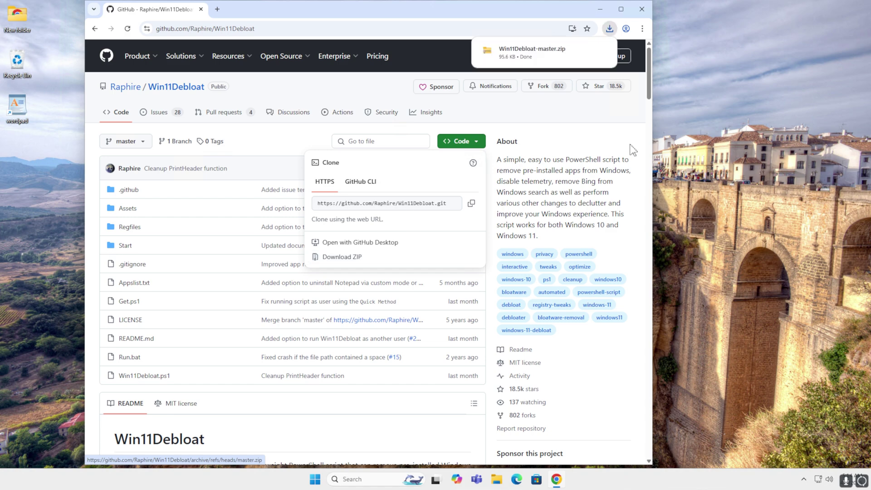
click(585, 51)
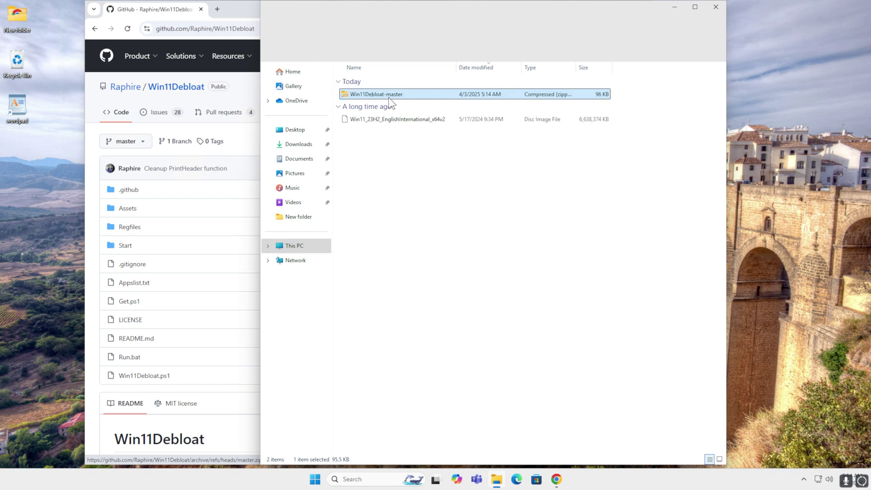
Step: Move Win11Debloat-master.zip from Downloads onto the desktop and minimize Explorer and Chrome
right_click(388, 98)
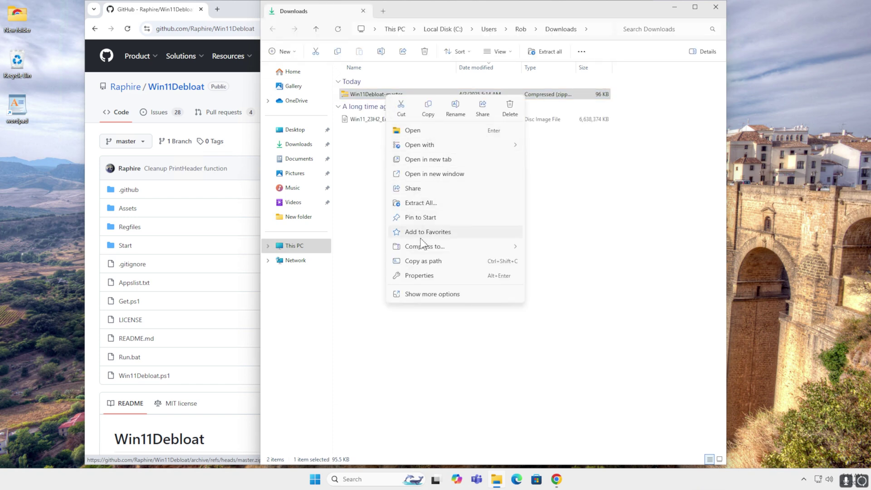
click(402, 109)
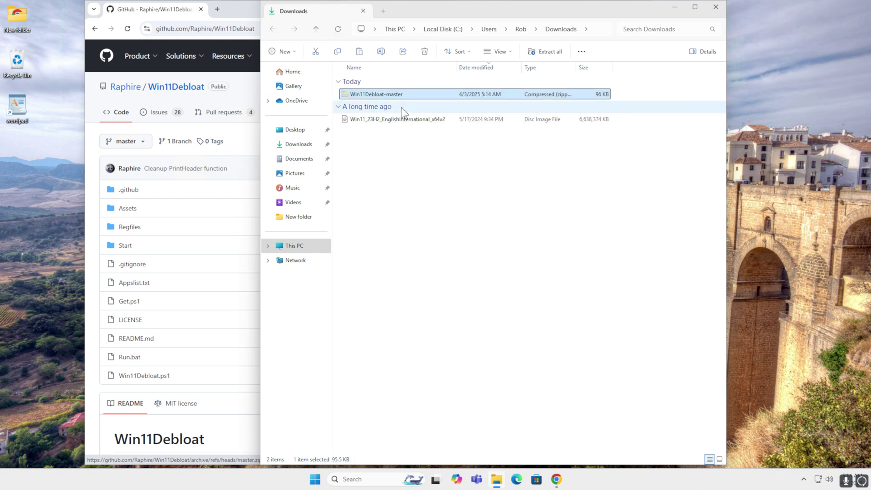
right_click(55, 159)
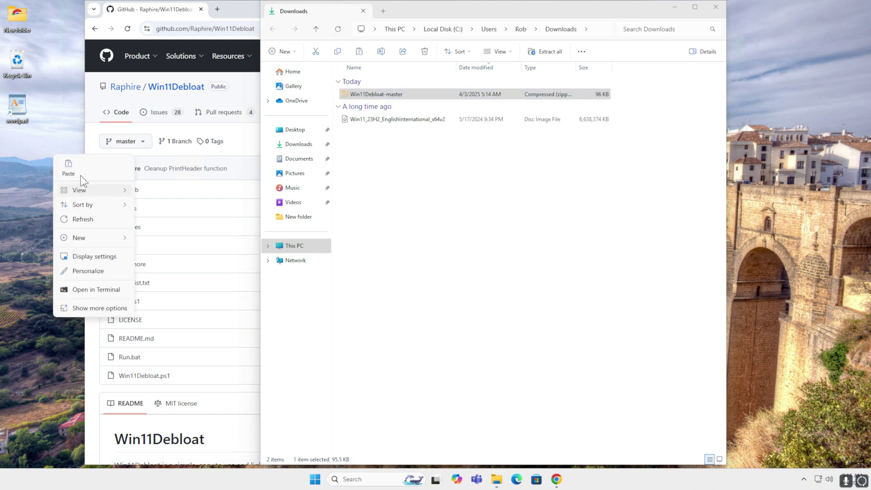
click(69, 169)
click(676, 9)
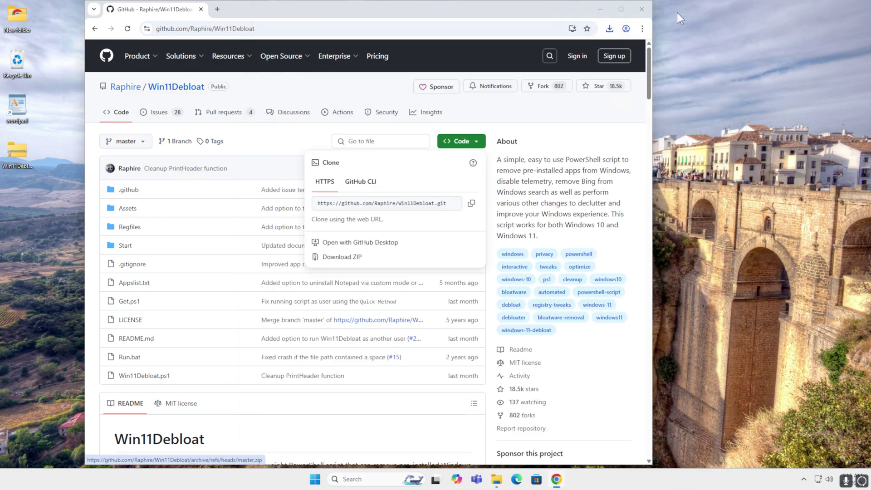
click(608, 10)
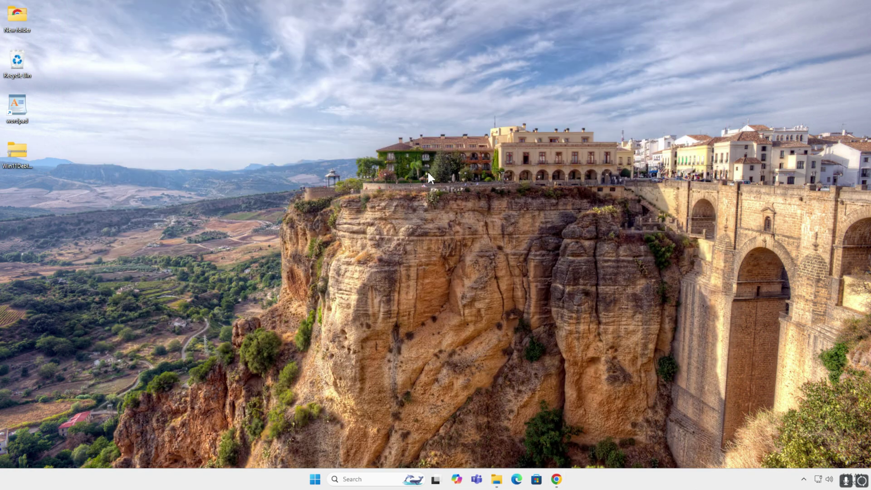
Step: Extract the zip into a Win11Debloat-master folder on the desktop
right_click(22, 154)
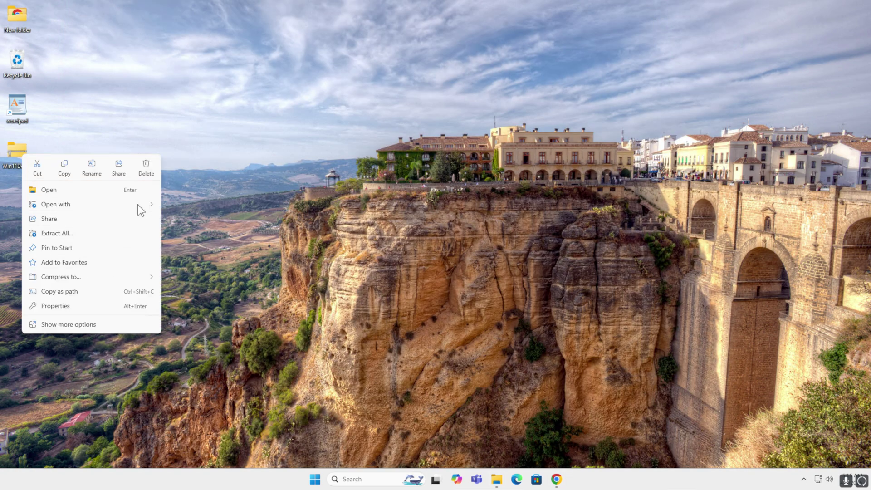
click(113, 233)
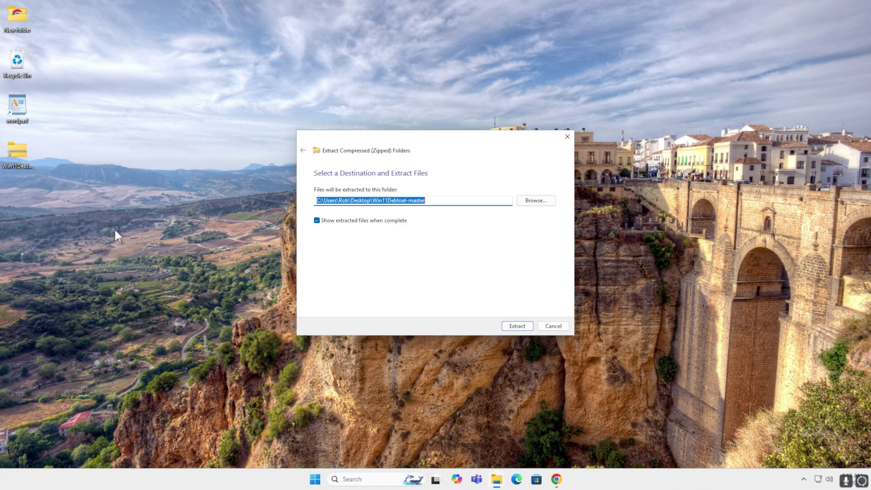
click(518, 326)
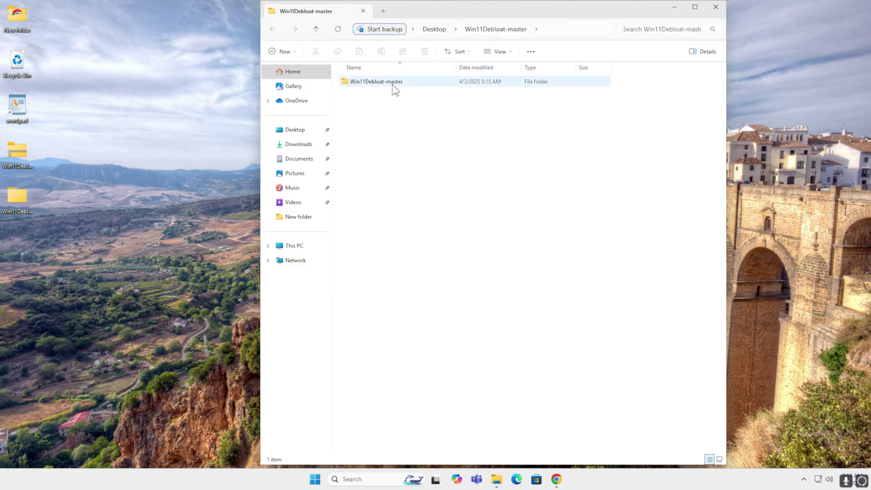
Step: Run Run.bat from the inner Win11Debloat-master folder
double_click(393, 82)
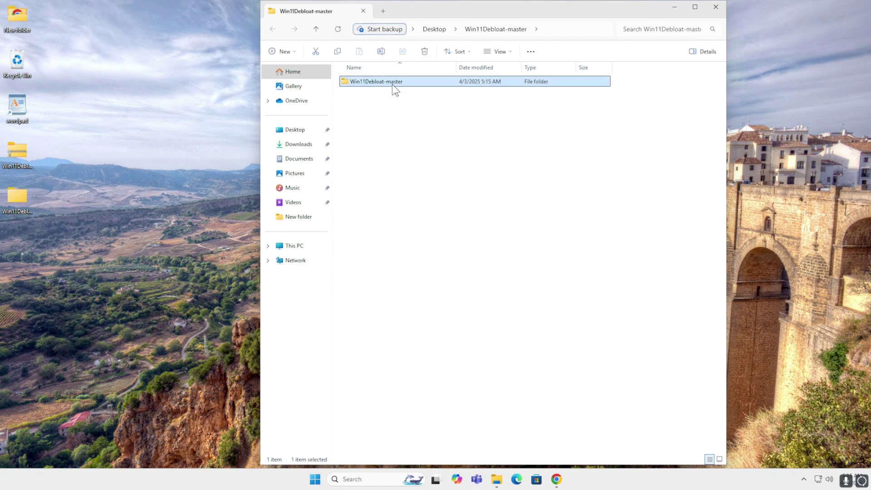
click(363, 200)
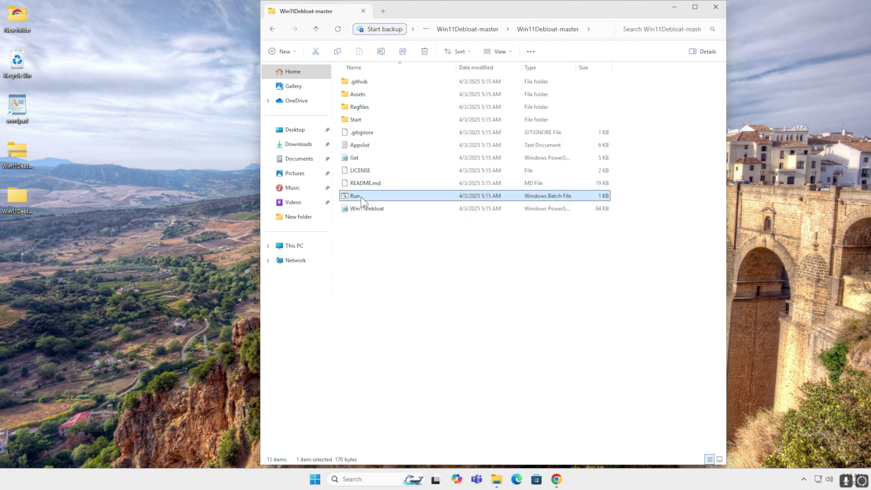
key(Return)
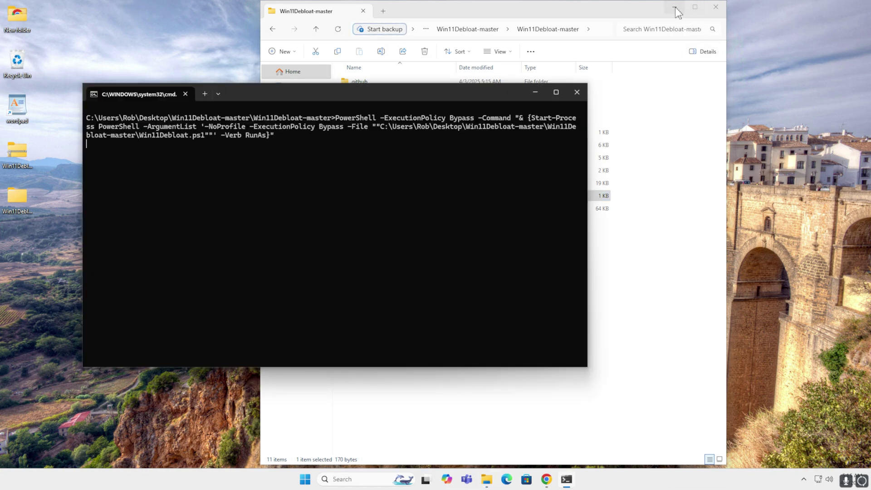
click(675, 7)
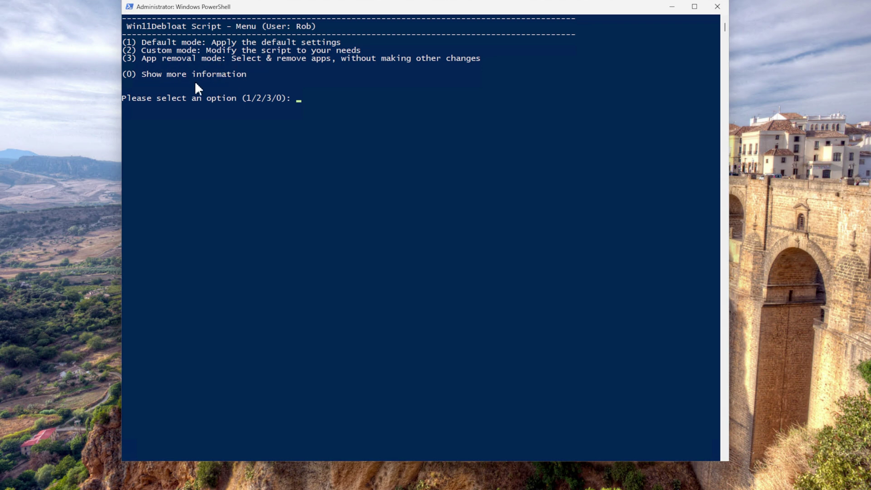
Step: Enter option 2, Custom mode, at the Win11Debloat menu prompt
click(301, 100)
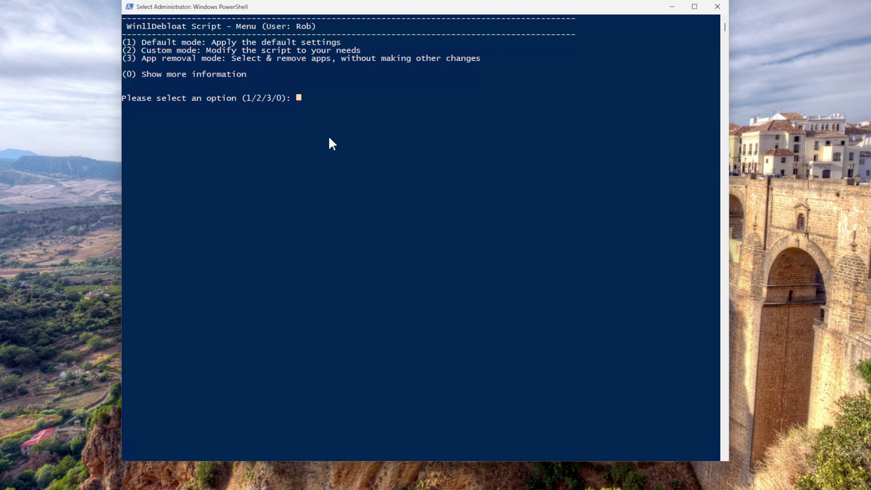
text(2)
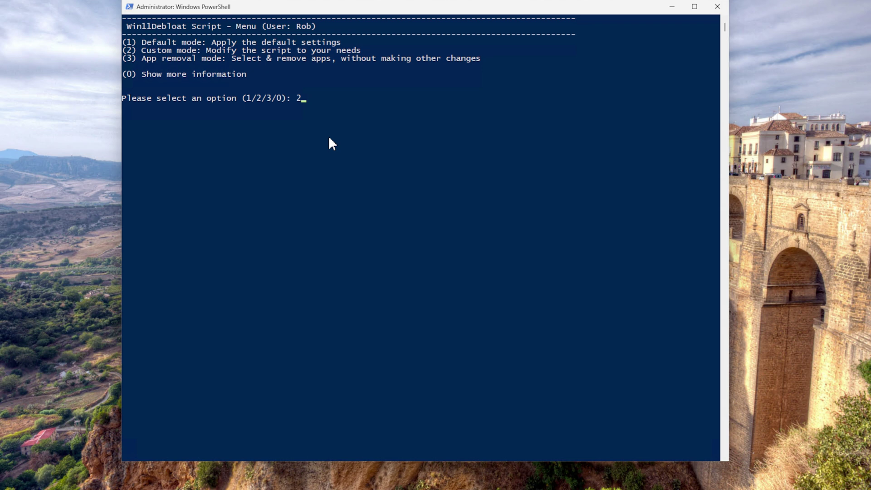
Step: Confirm Custom mode, choose app-removal option 2, and disable telemetry, tips/ads and Bing/Cortana
key(Return)
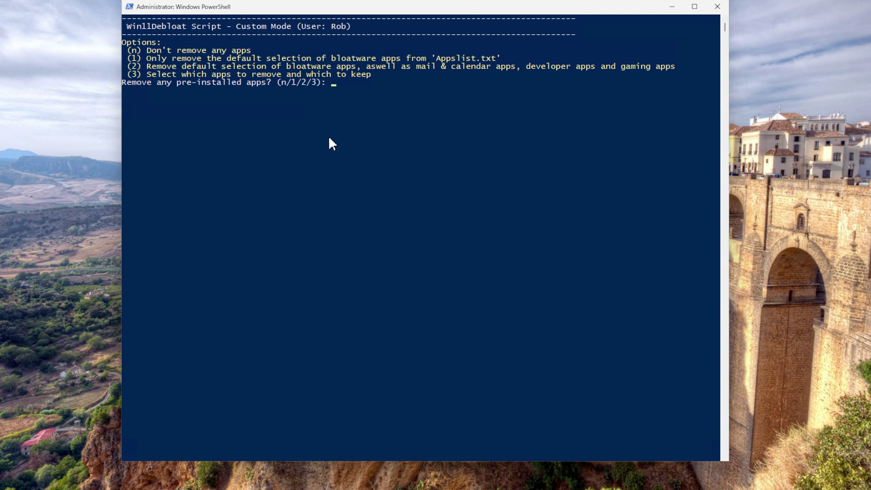
text(2)
key(Return)
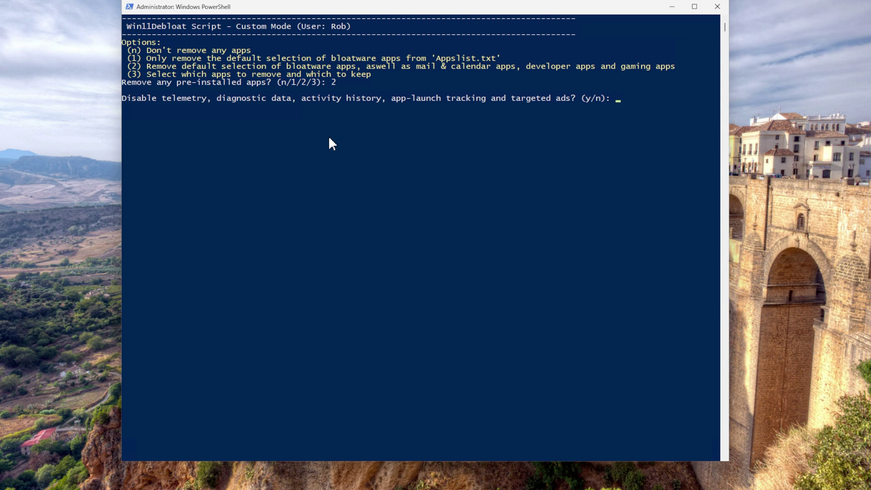
text(y)
key(Return)
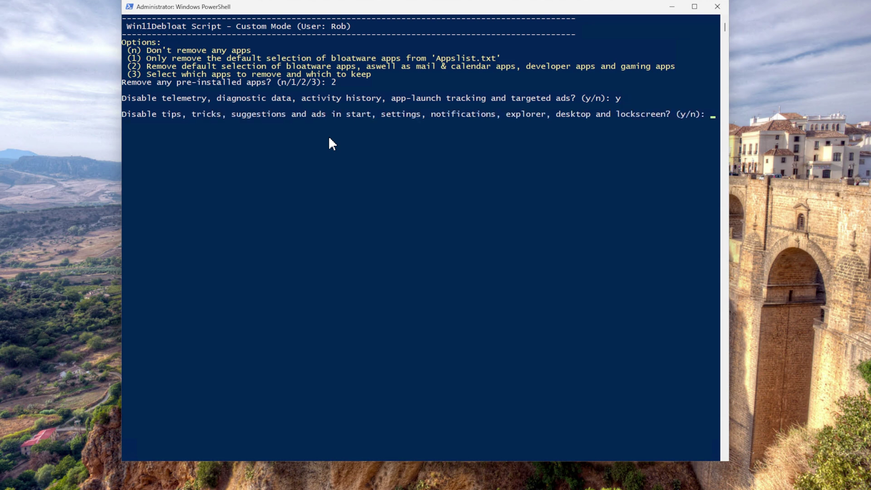
text(y)
key(Return)
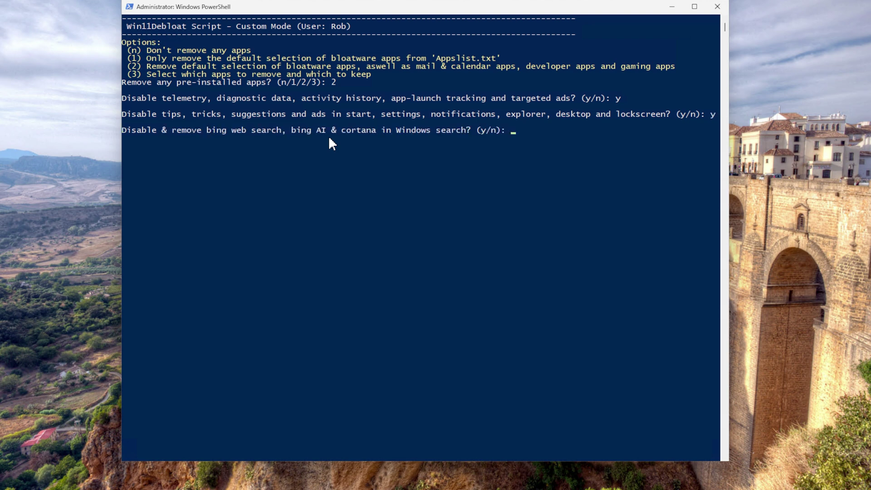
text(y)
key(Return)
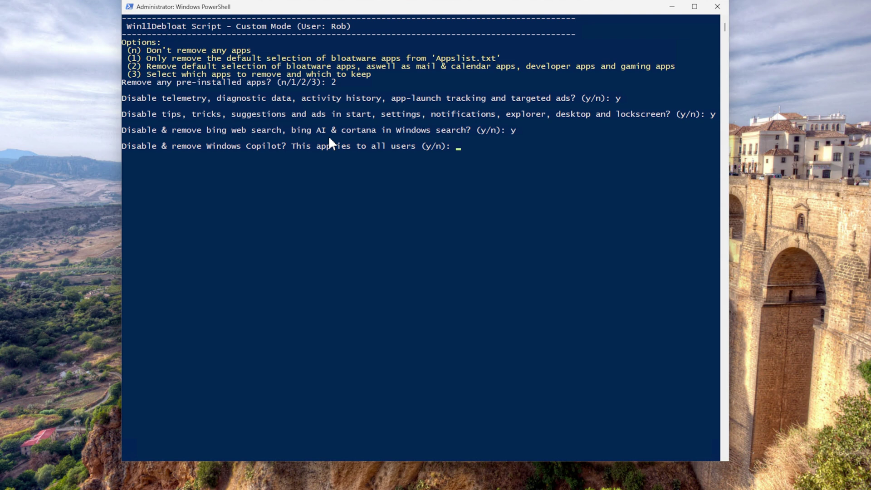
Step: Disable Copilot and Recall, restore the old context menu, keep mouse acceleration and context options
text(y)
key(Return)
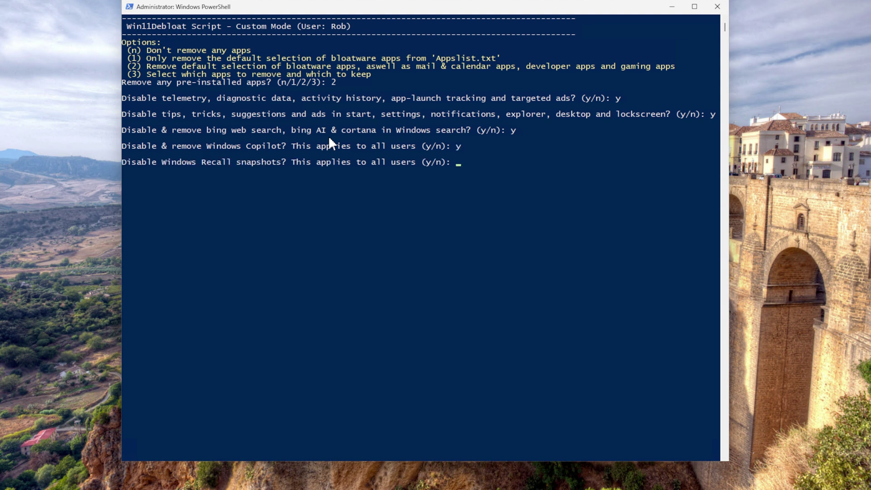
text(y)
key(Return)
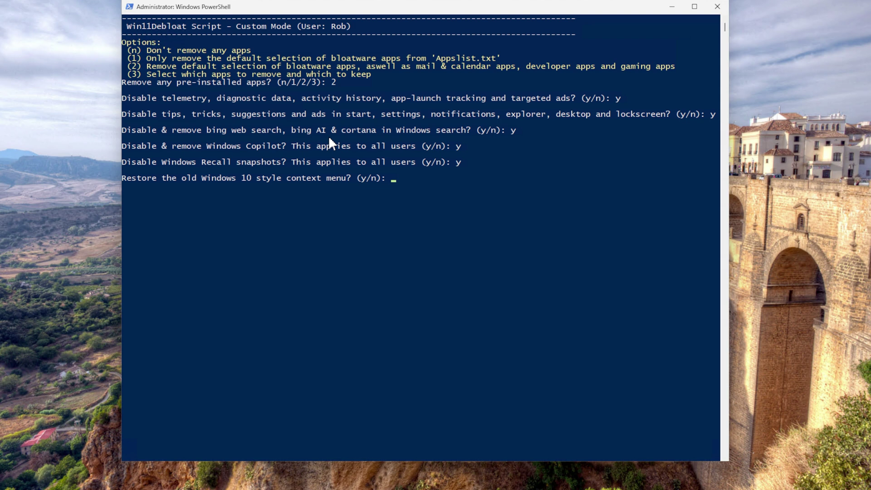
text(y)
key(Return)
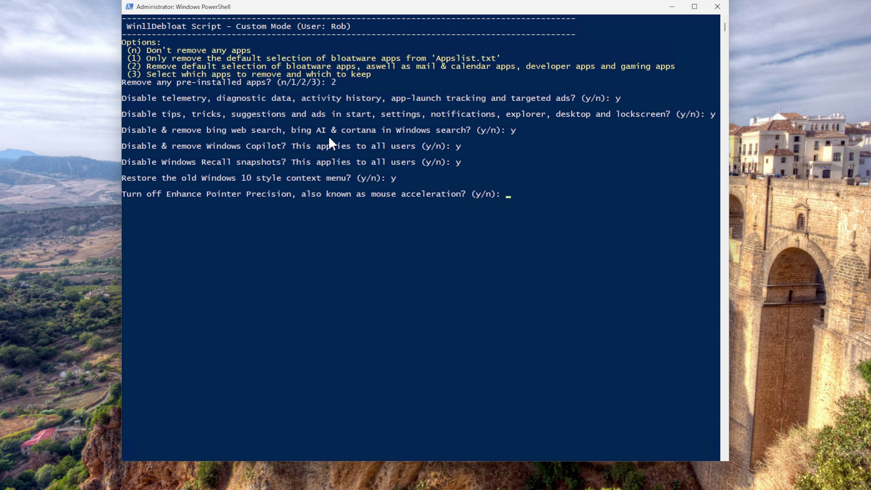
text(n)
key(Return)
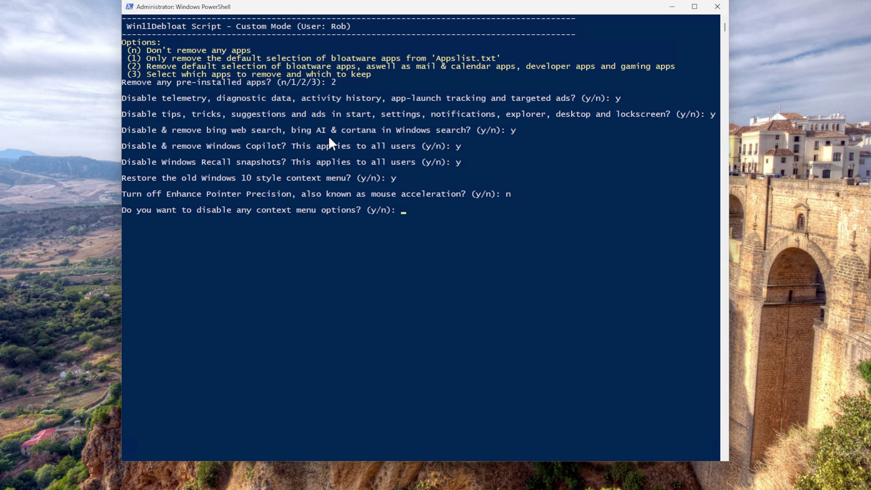
text(n)
key(Return)
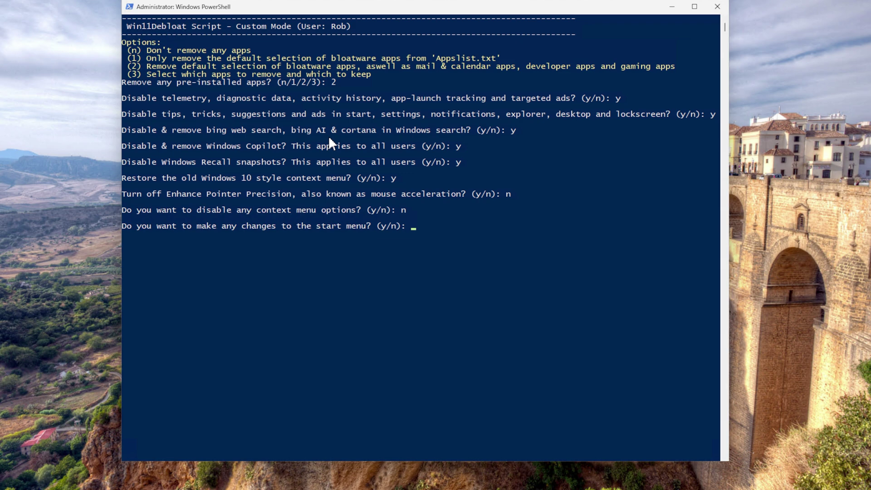
Step: Opt into Start menu changes but keep its pinned apps and Recommended section
text(y)
key(Return)
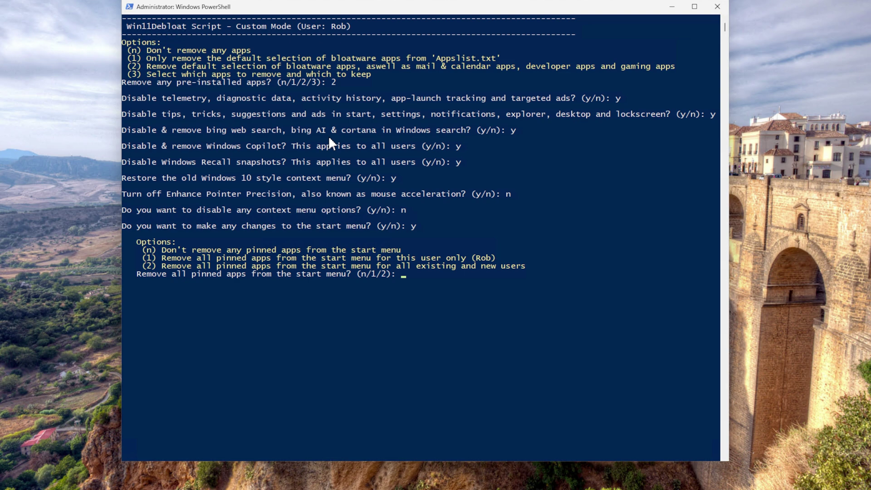
text(n)
key(Return)
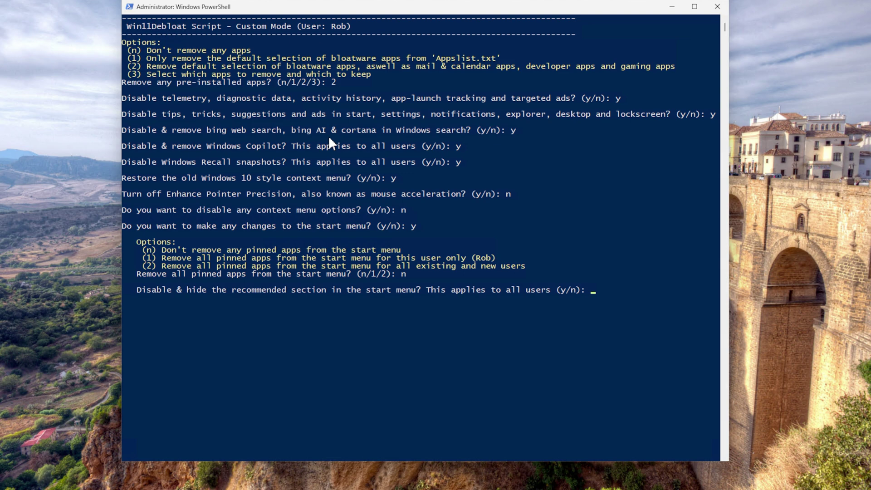
text(n)
key(Return)
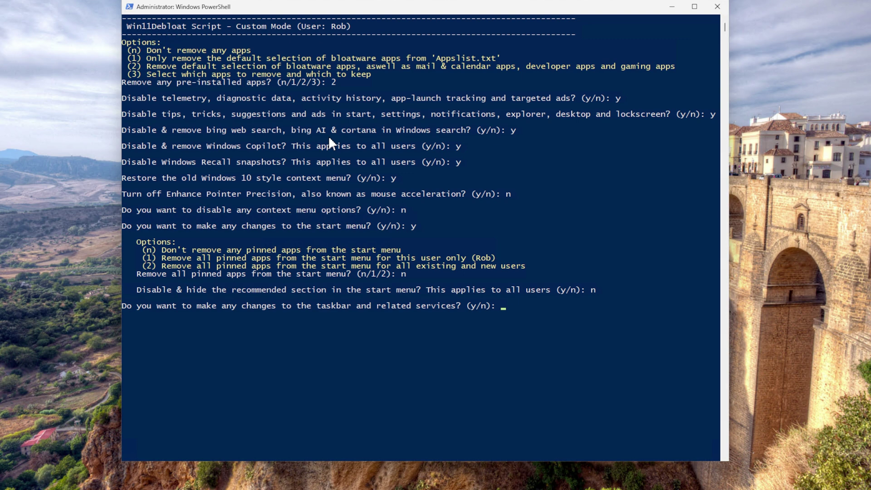
Step: Left-align the taskbar and hide its search icon, Task View button and widgets
text(y)
key(Return)
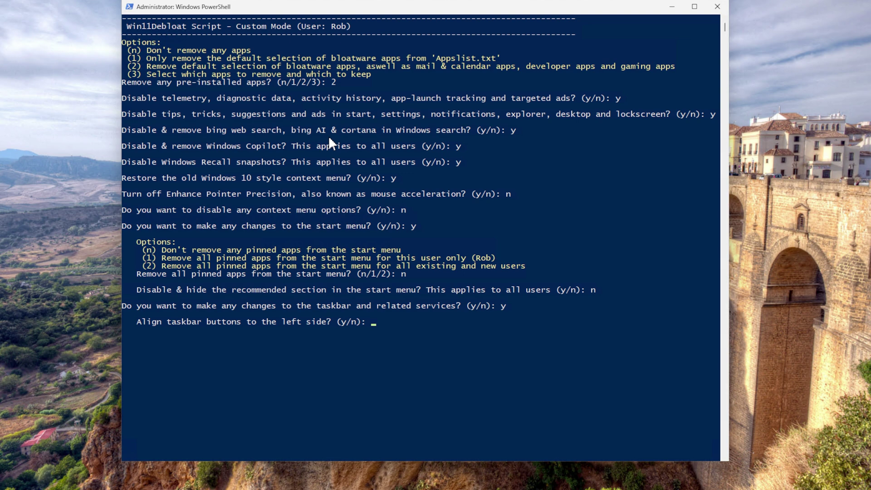
text(y)
key(Return)
click(439, 386)
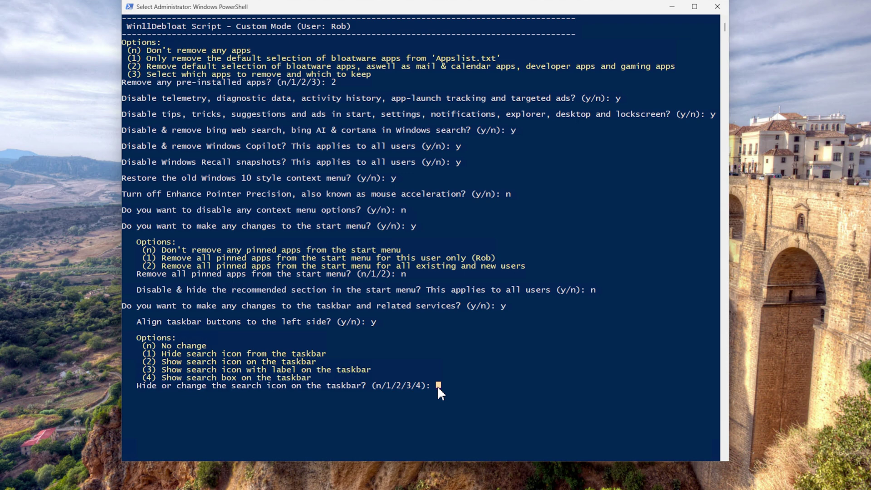
text(1)
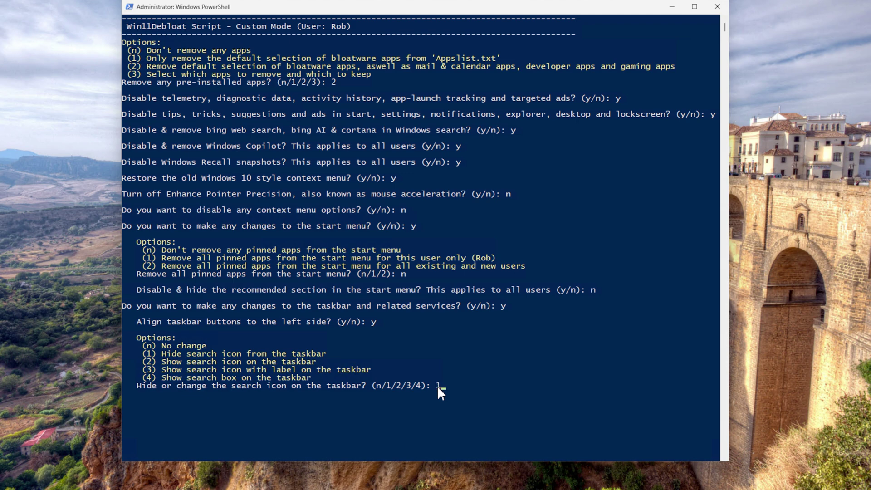
key(Return)
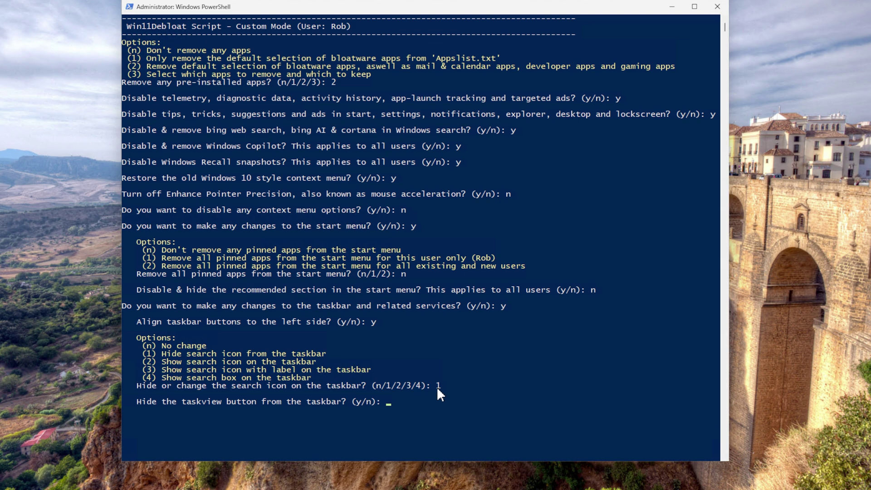
text(y)
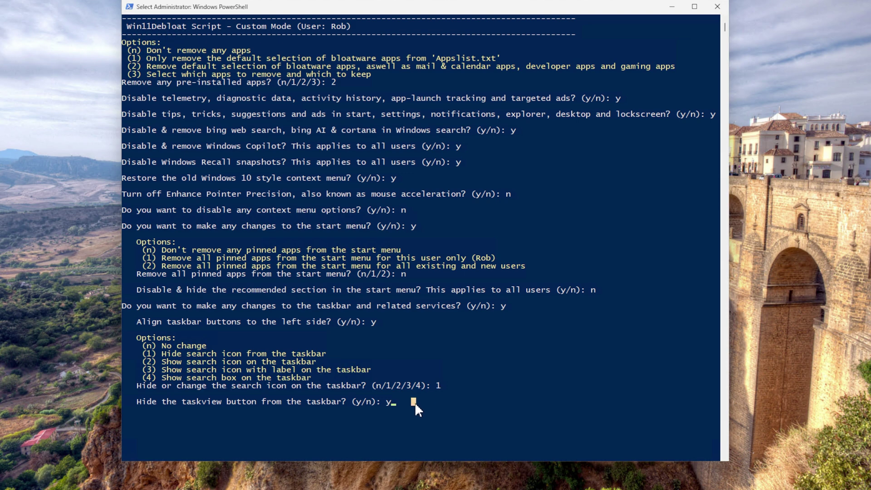
key(Return)
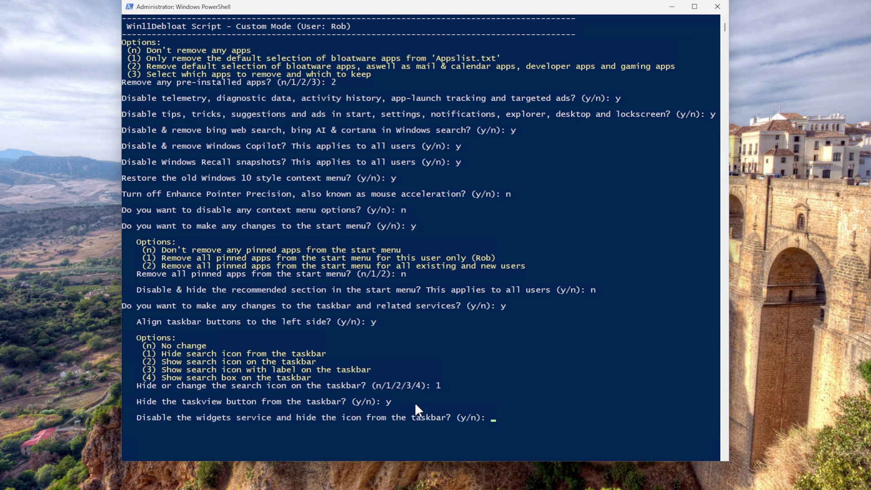
text(y)
key(Return)
Step: Make File Explorer open to This PC and show hidden files and known extensions
text(y)
key(Return)
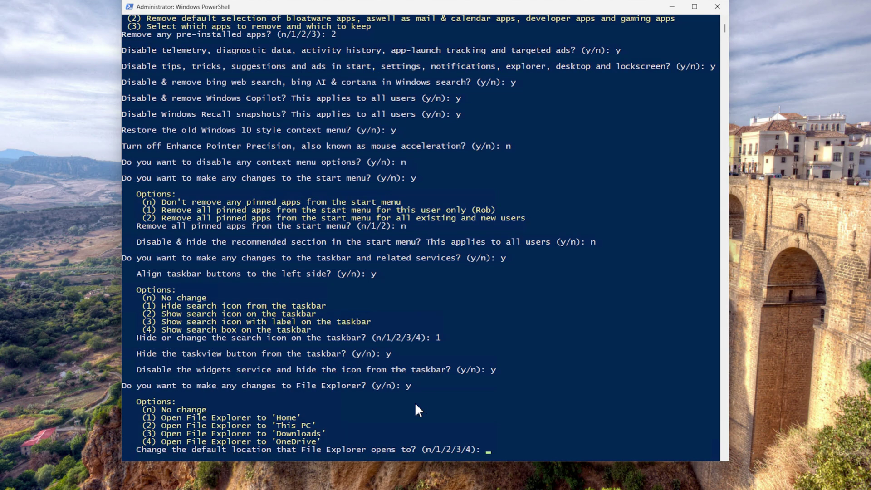
text(2)
scroll(471, 348, down, 9)
key(Return)
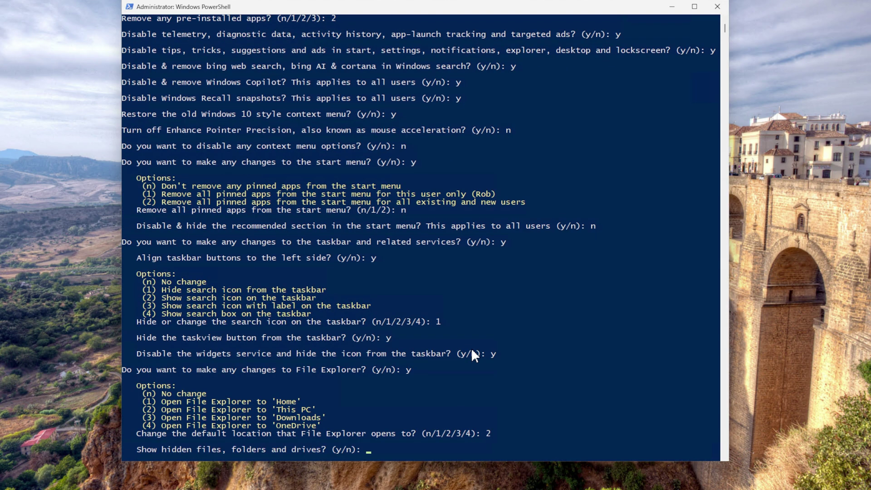
scroll(472, 349, down, 3)
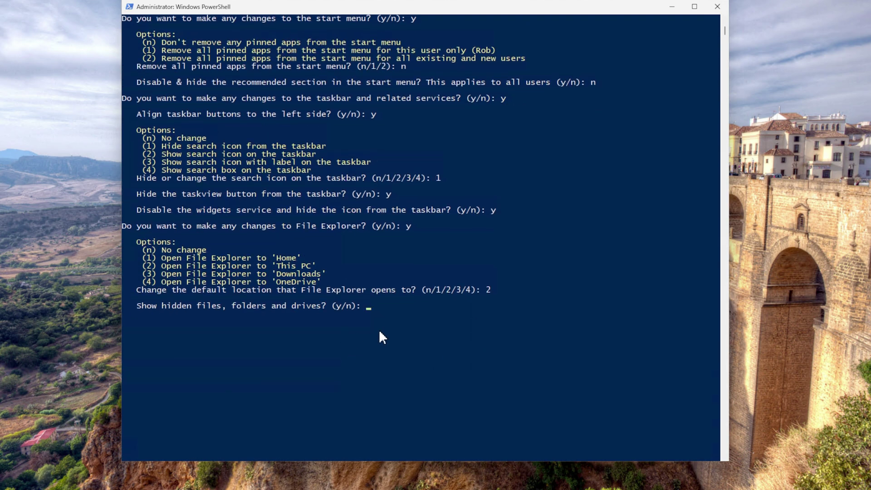
text(y)
key(Return)
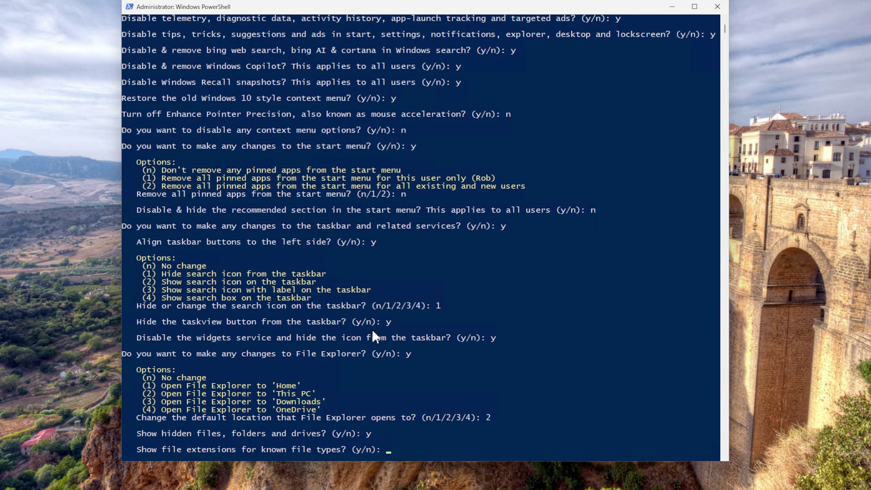
text(y)
key(Return)
Step: Keep Home and Gallery, hide duplicate removable drives, and start applying the changes
text(n)
key(Return)
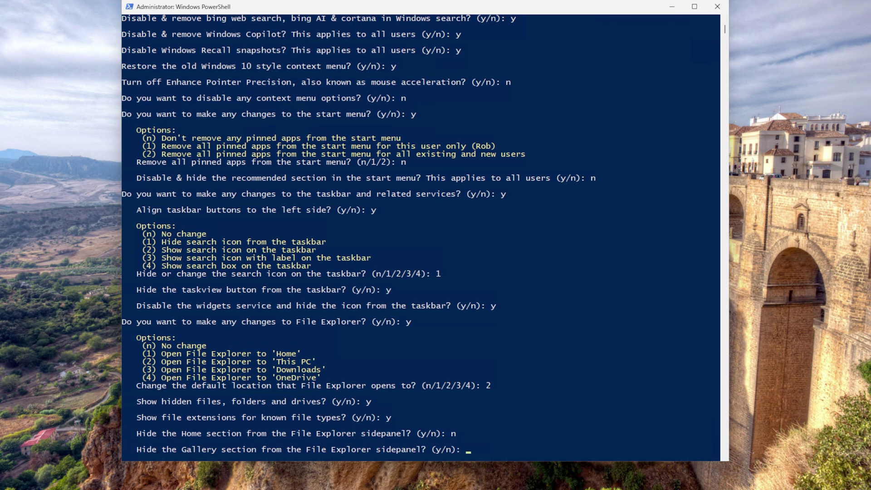
text(n)
key(Return)
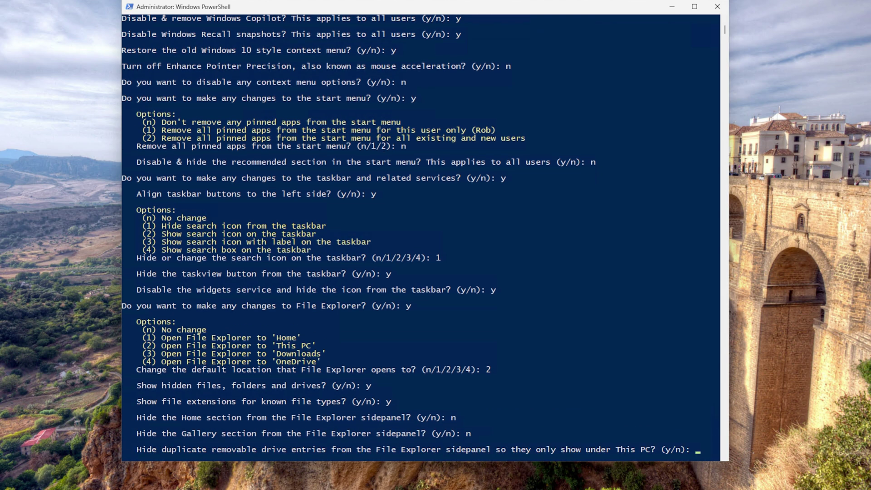
text(y)
key(Return)
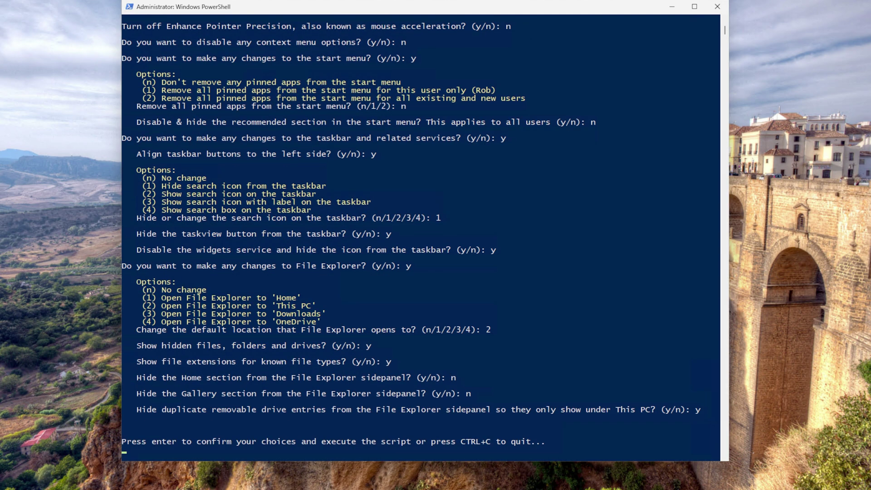
key(Return)
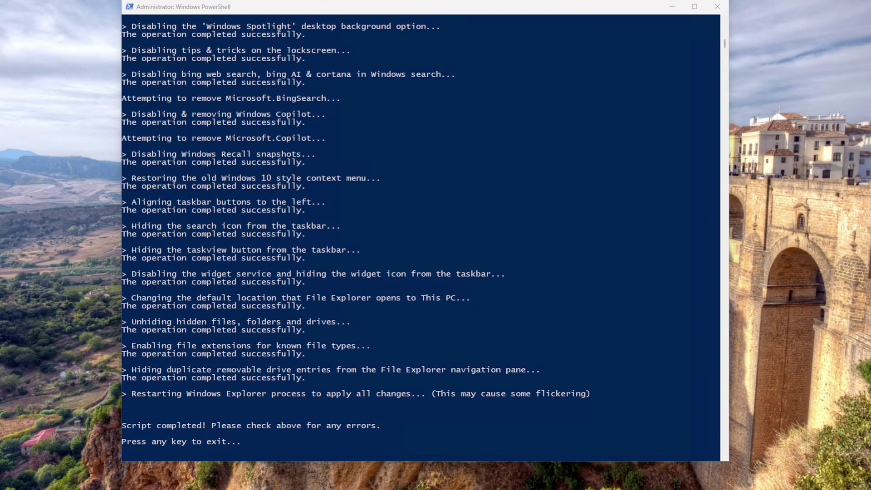
Step: Close the PowerShell window once the script reports 'Script completed!'
key(Return)
Step: Search 'chrome' in Start, try the Apps and Documents filters, then close Start
click(15, 479)
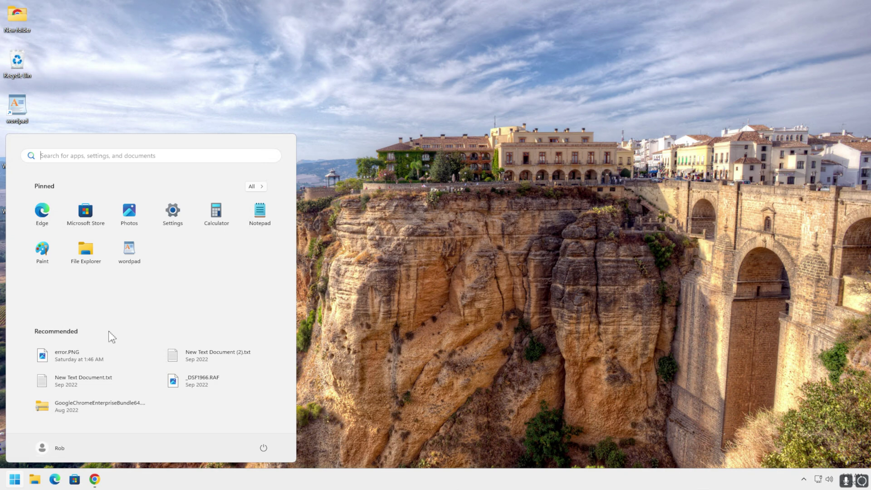
text(chrome)
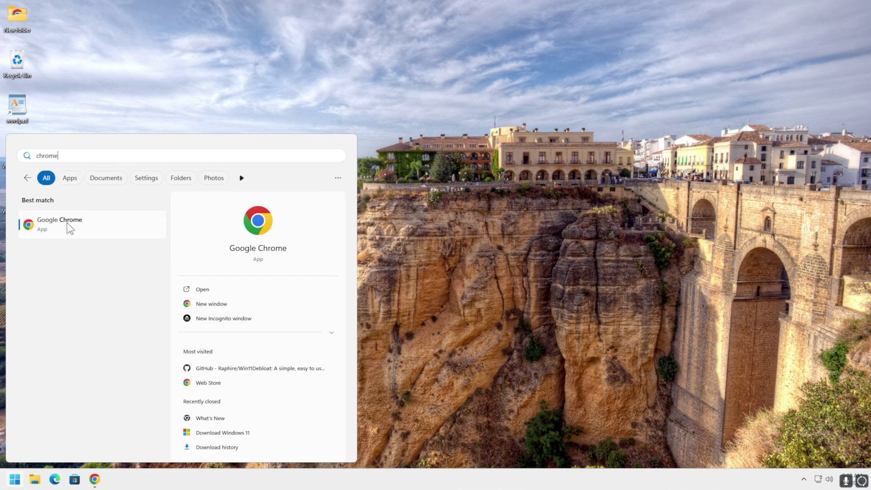
click(70, 180)
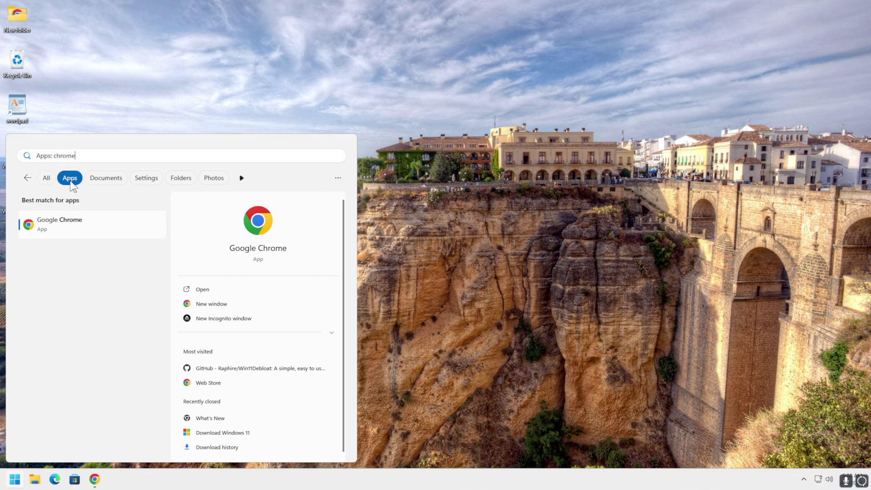
click(104, 182)
click(47, 181)
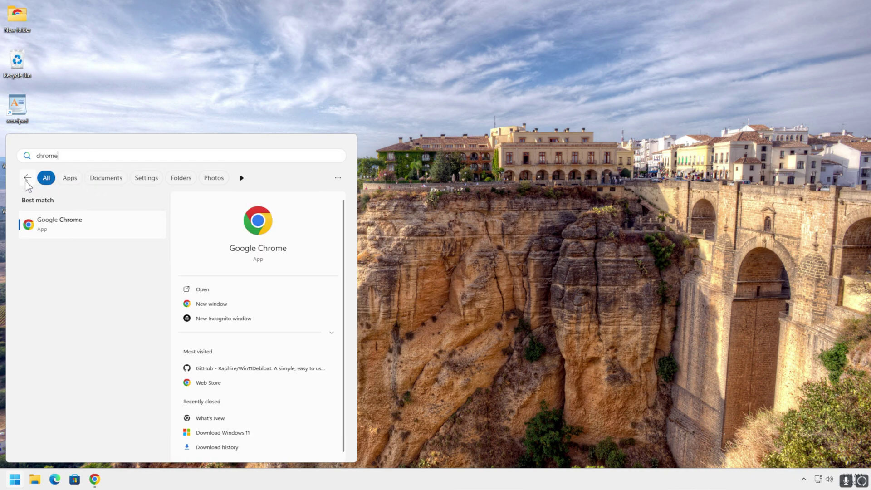
click(27, 178)
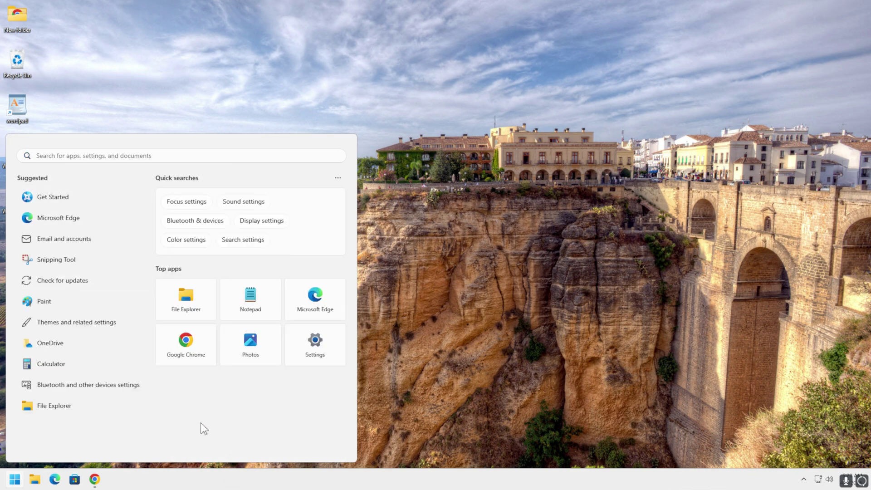
click(472, 355)
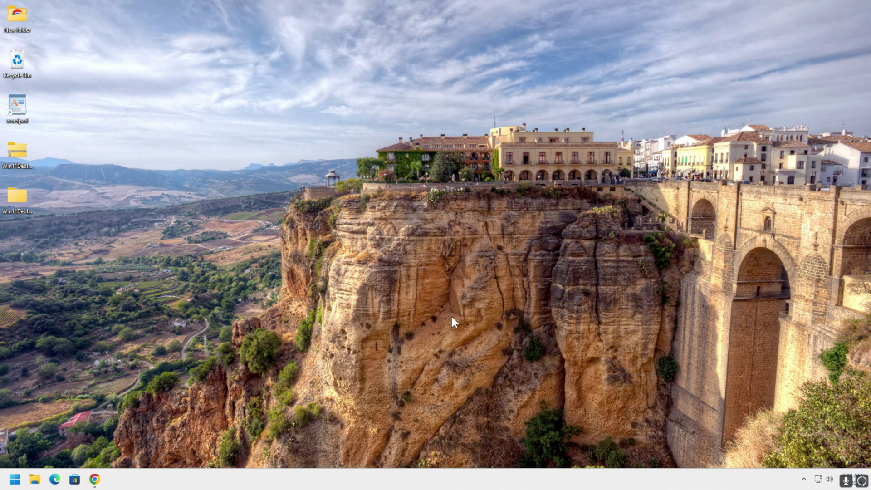